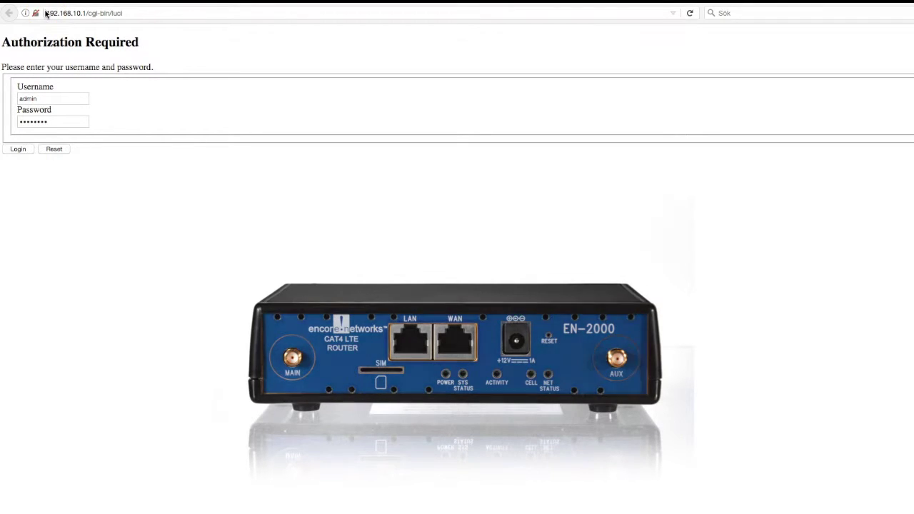
# Log in to the router's web interface at 192.168.10.1 as admin with the prefilled password.
pyautogui.click(46, 13)
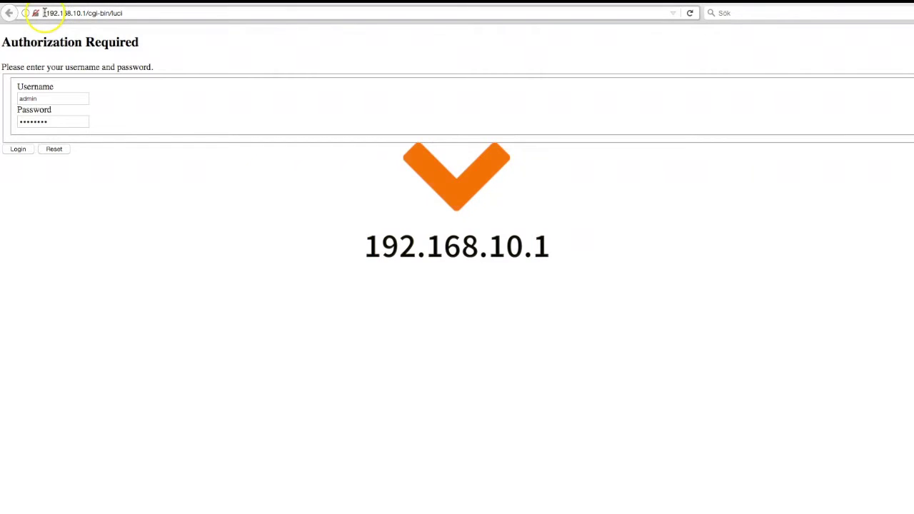
pyautogui.moveTo(44, 13); pyautogui.dragTo(86, 13)
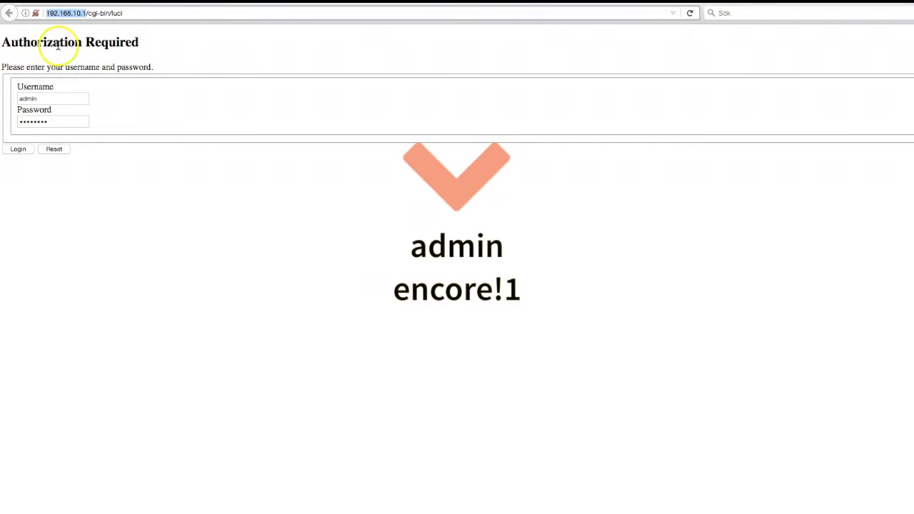
pyautogui.click(40, 98)
pyautogui.click(38, 121)
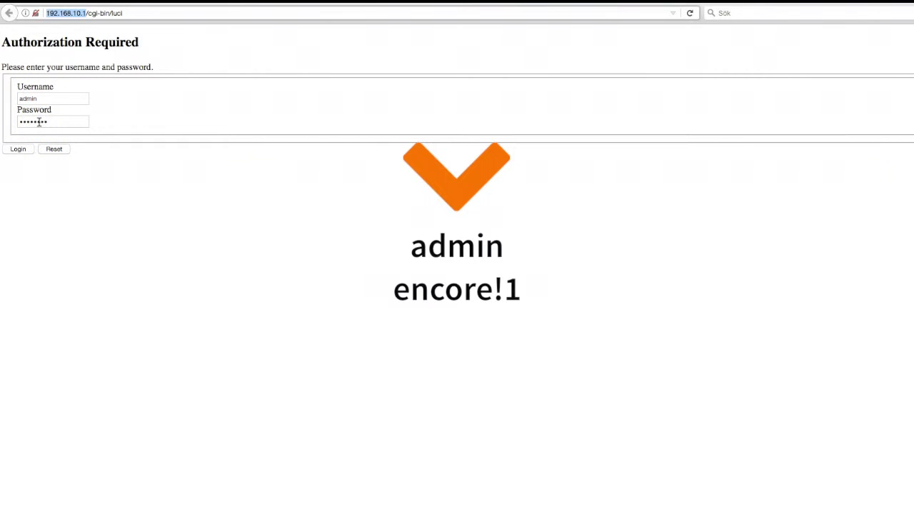
pyautogui.click(261, 429)
pyautogui.click(18, 149)
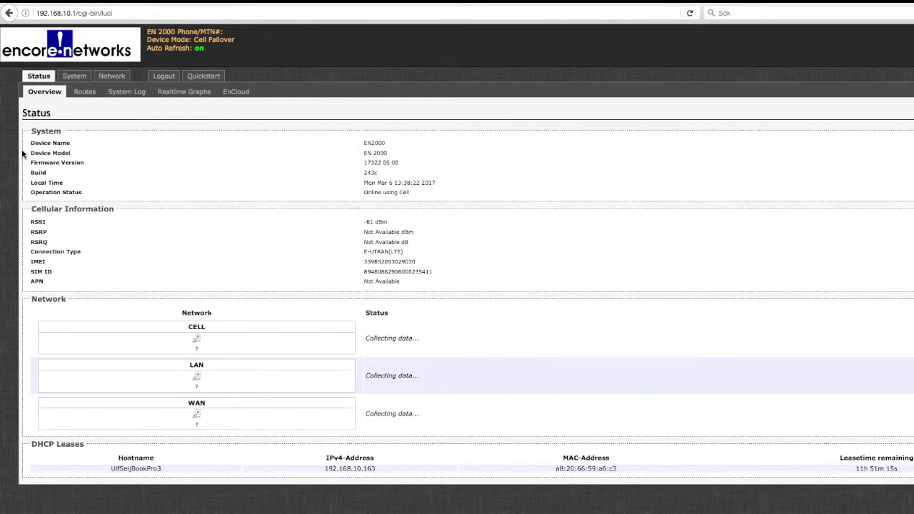
# Open the Quickstart application configuration and set the device mode to Cell Router.
pyautogui.click(38, 122)
pyautogui.click(205, 76)
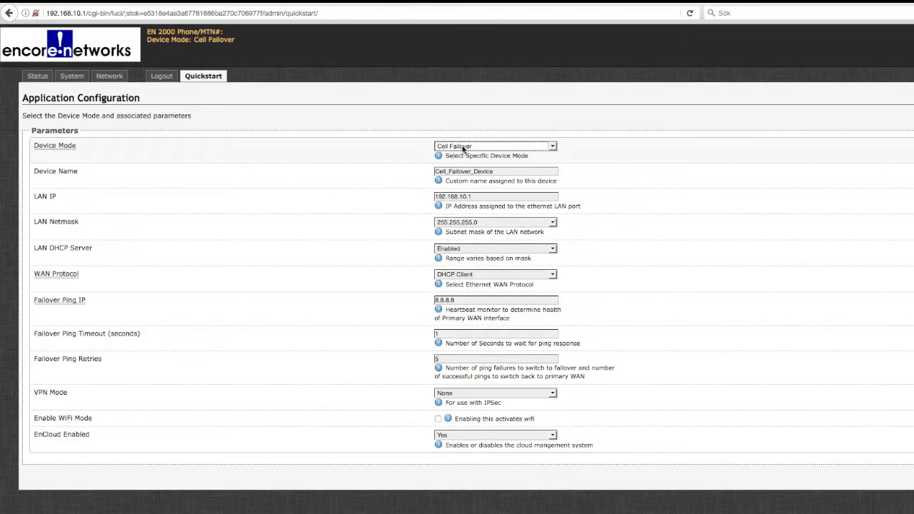
pyautogui.click(462, 147)
pyautogui.click(473, 156)
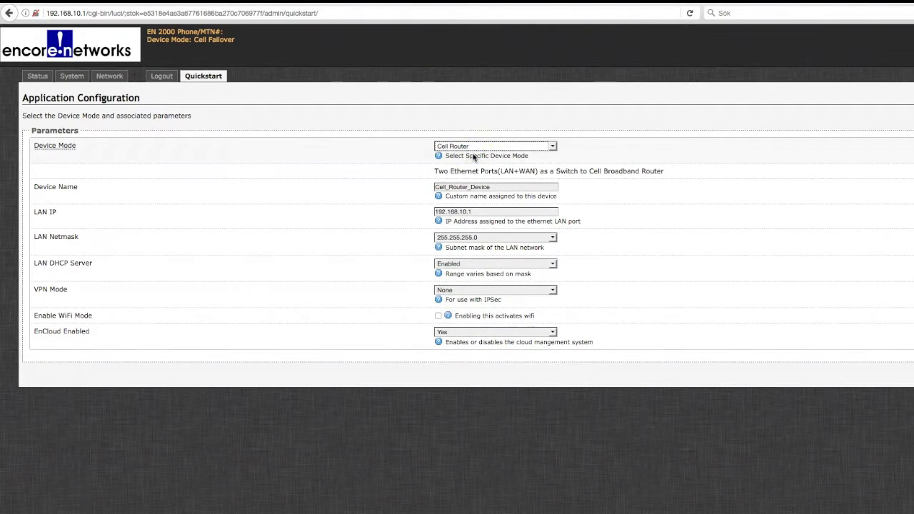
# Try the VRRP Backup and IP Pass-through device modes, and return the mode to Cell Router.
pyautogui.click(508, 150)
pyautogui.click(489, 180)
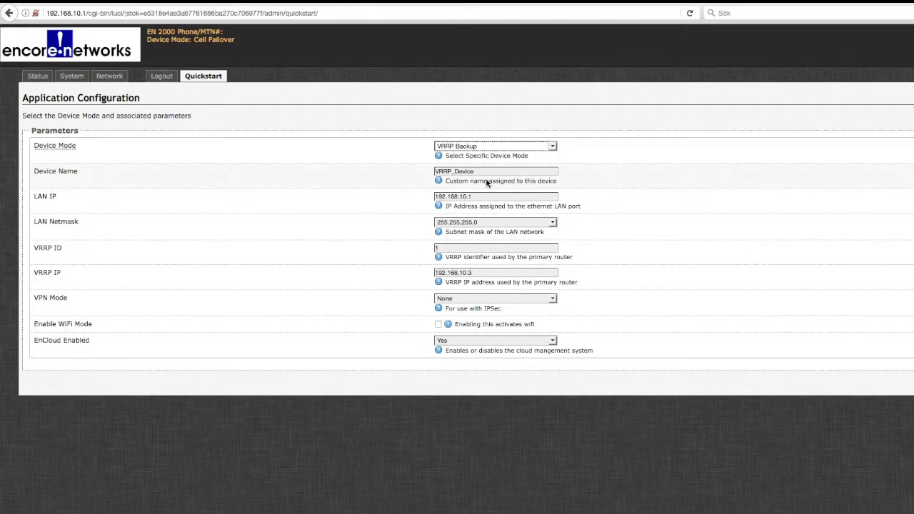
pyautogui.click(521, 145)
pyautogui.click(508, 163)
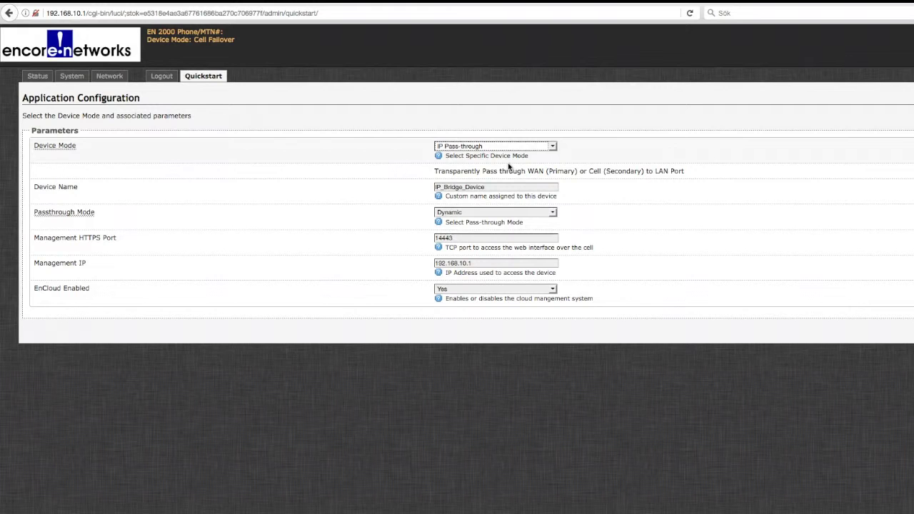
pyautogui.click(493, 159)
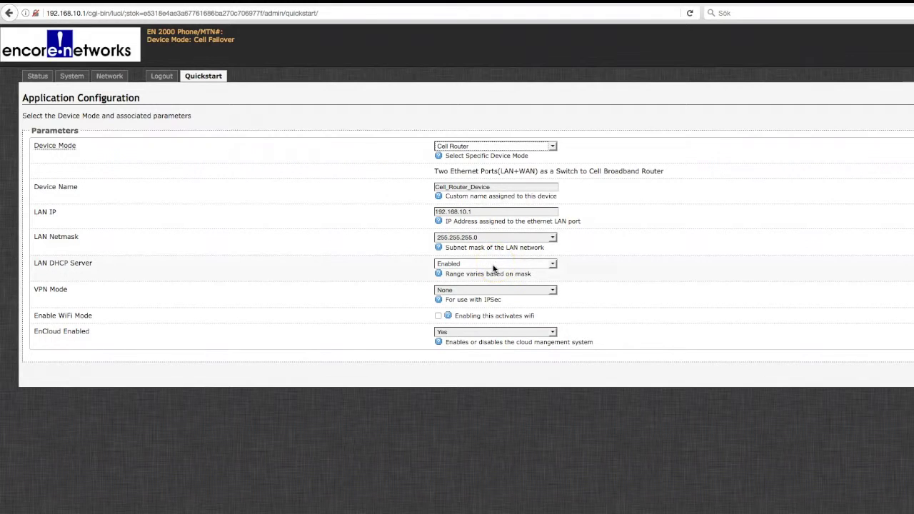
# Keep EnCloud Enabled at Yes and save the Cell Router configuration.
pyautogui.click(508, 332)
pyautogui.click(505, 333)
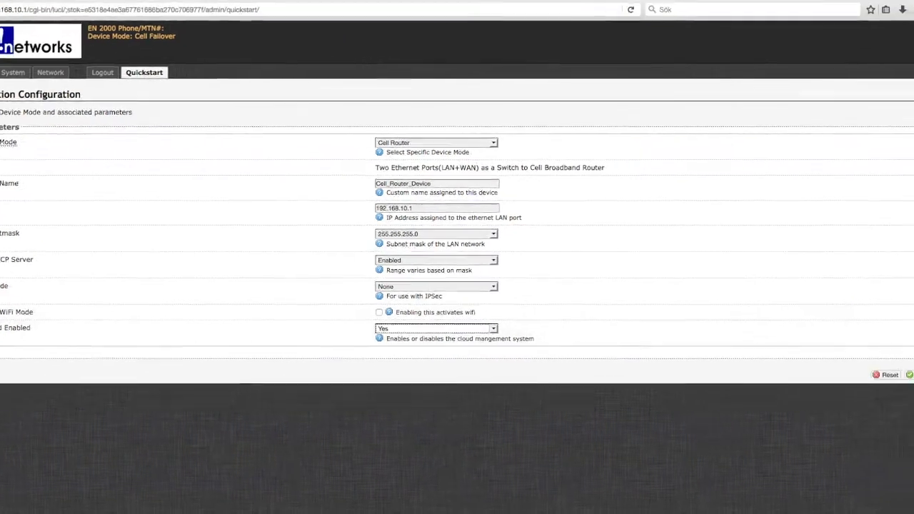
pyautogui.click(873, 370)
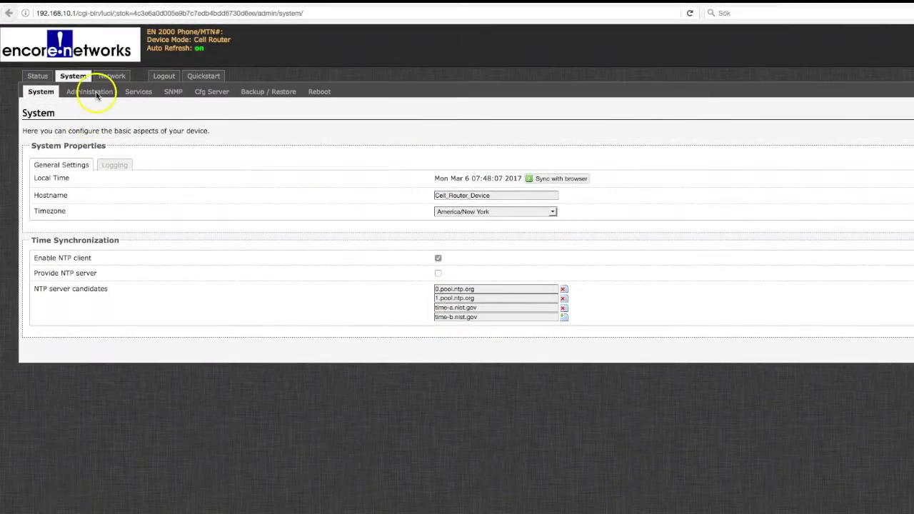
# Open the system administration settings and examine the router password and confirmation fields.
pyautogui.click(96, 93)
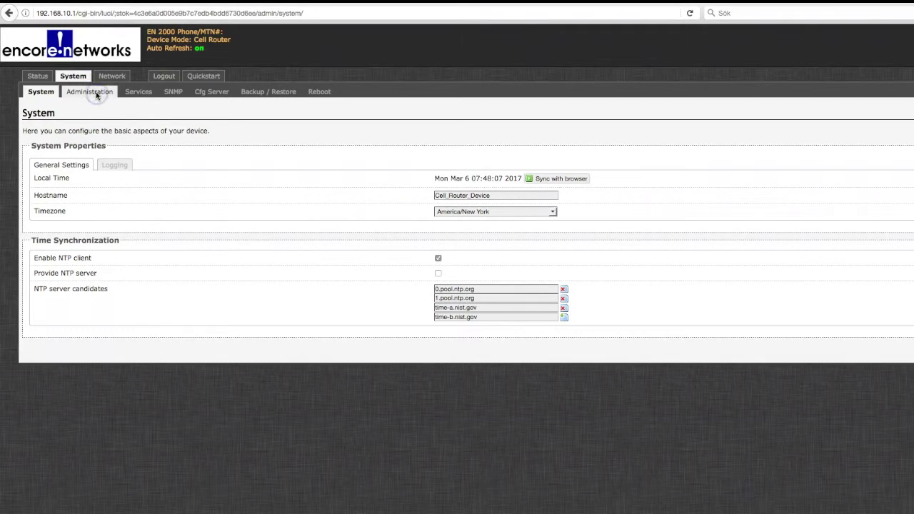
pyautogui.click(81, 91)
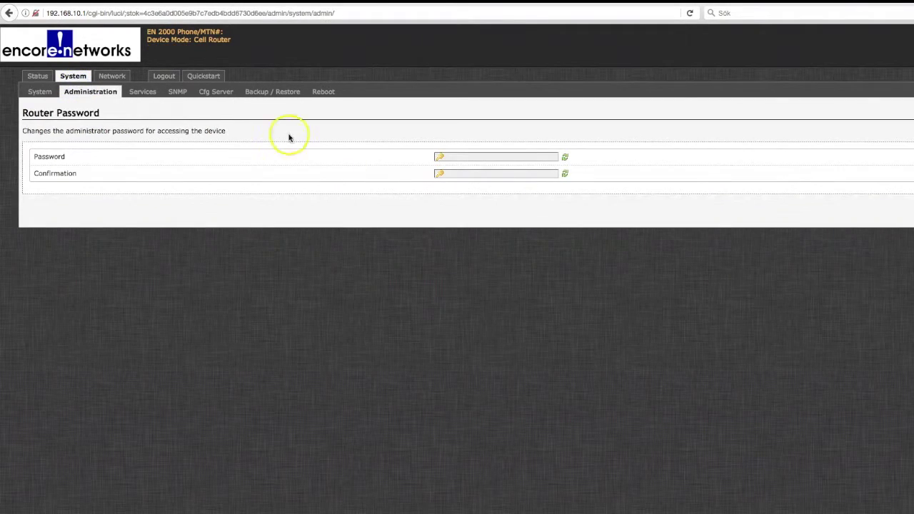
pyautogui.click(464, 156)
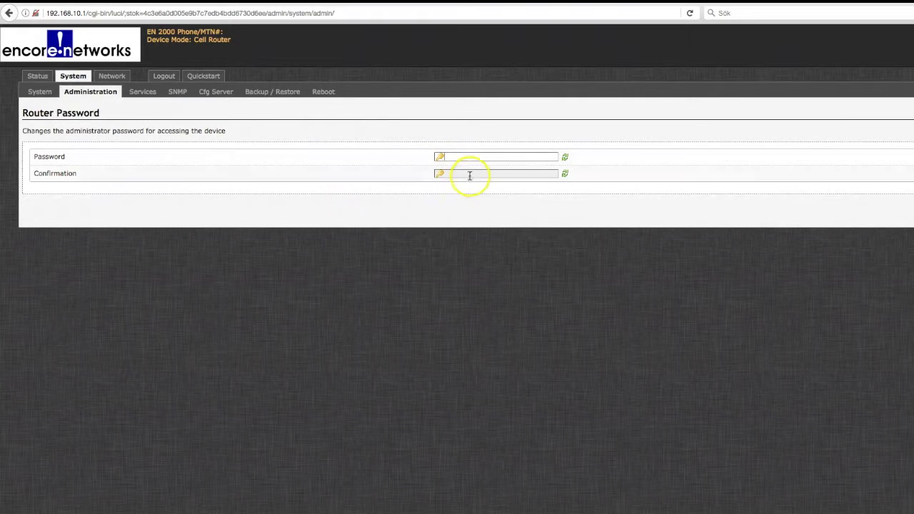
pyautogui.click(469, 172)
pyautogui.click(473, 155)
pyautogui.click(467, 173)
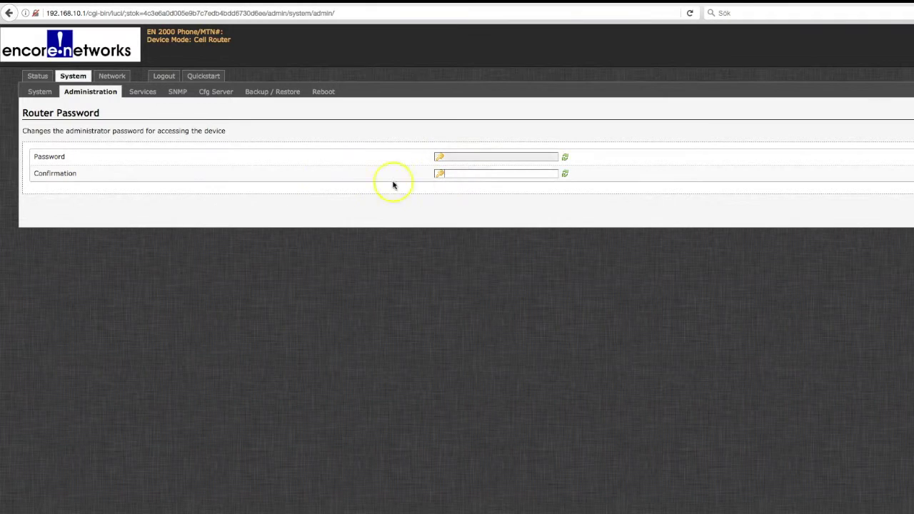
# Open the system services settings and review the Ping Watchdog's IP address, ping intervals, startup delay and failure count.
pyautogui.click(142, 92)
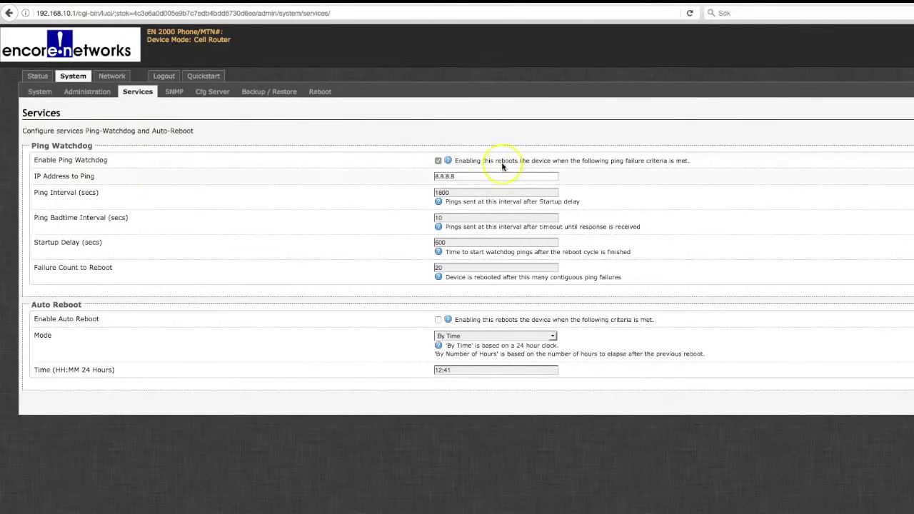
pyautogui.click(434, 175)
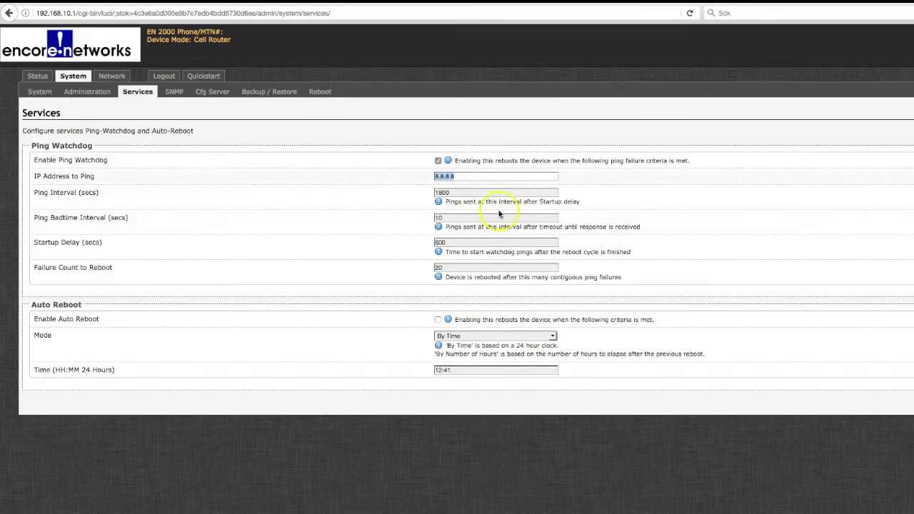
pyautogui.click(435, 189)
pyautogui.doubleClick(437, 193)
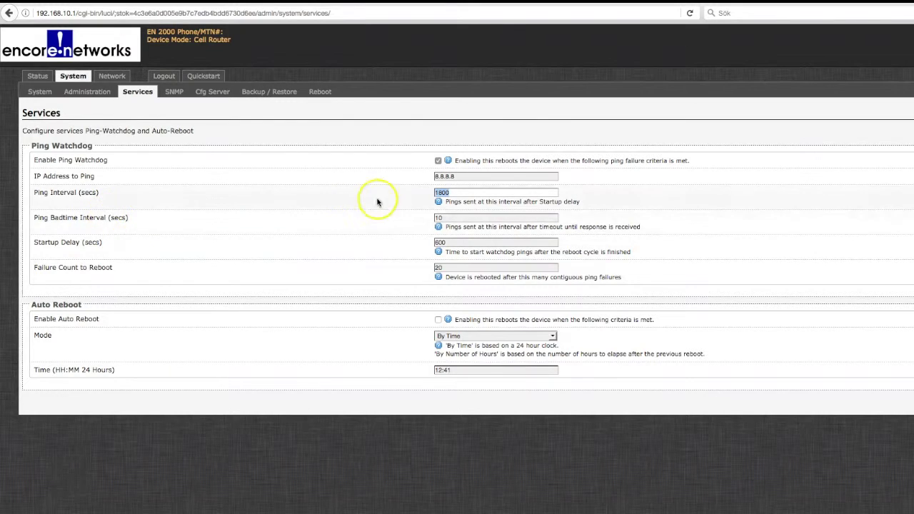
pyautogui.moveTo(435, 217); pyautogui.dragTo(458, 215)
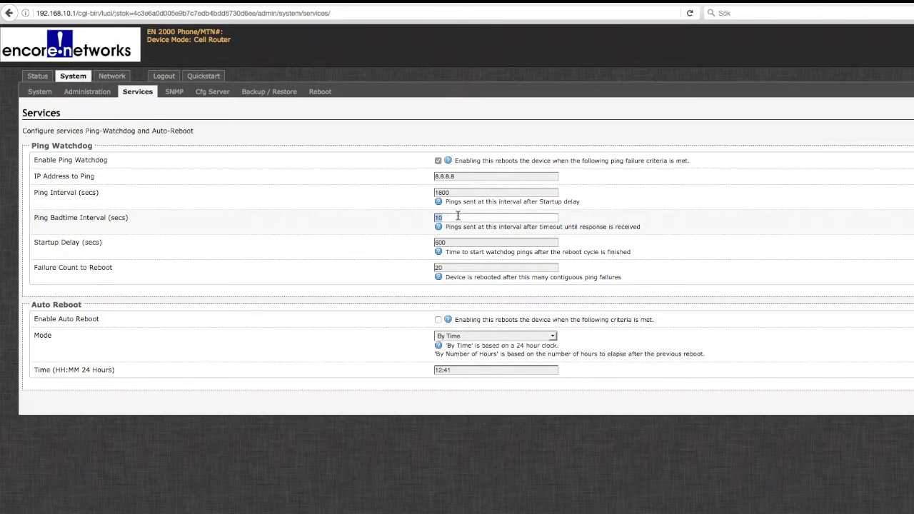
pyautogui.moveTo(450, 242); pyautogui.dragTo(428, 236)
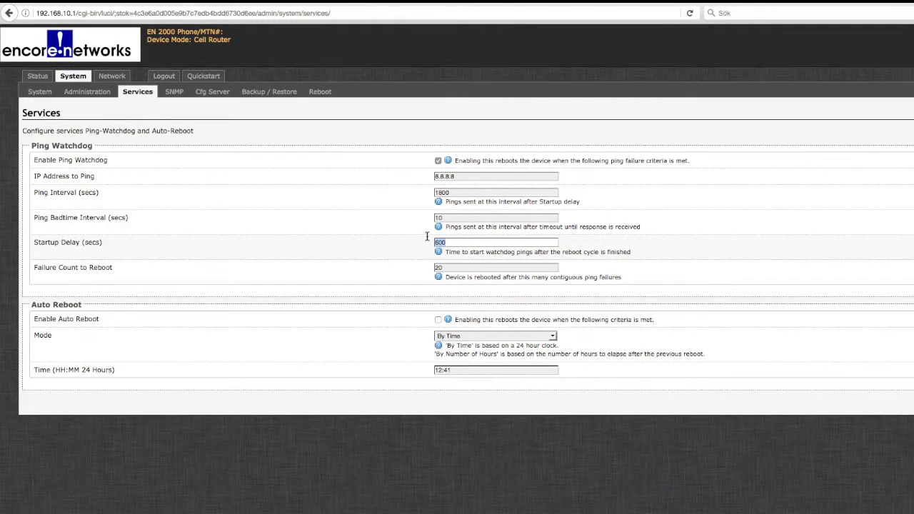
pyautogui.click(446, 266)
pyautogui.moveTo(446, 266); pyautogui.dragTo(431, 262)
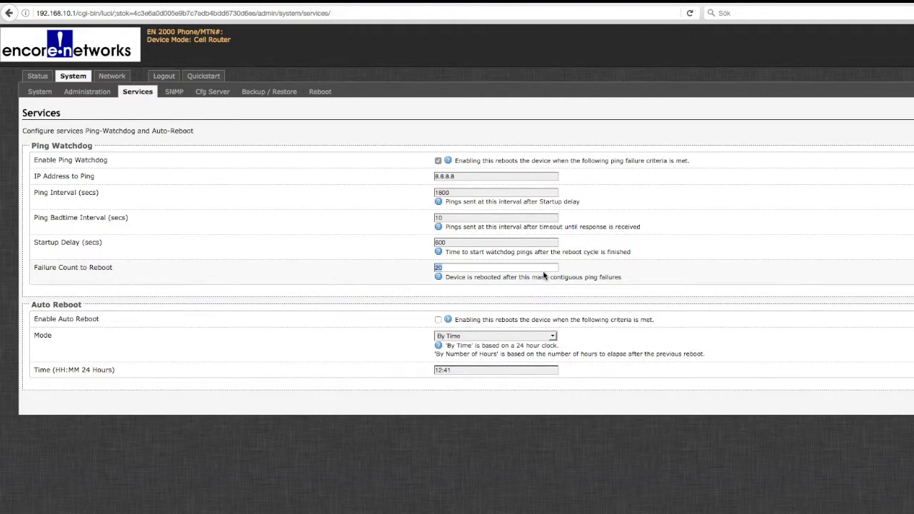
pyautogui.click(455, 171)
# Enable Auto Reboot and check the available reboot modes.
pyautogui.click(439, 321)
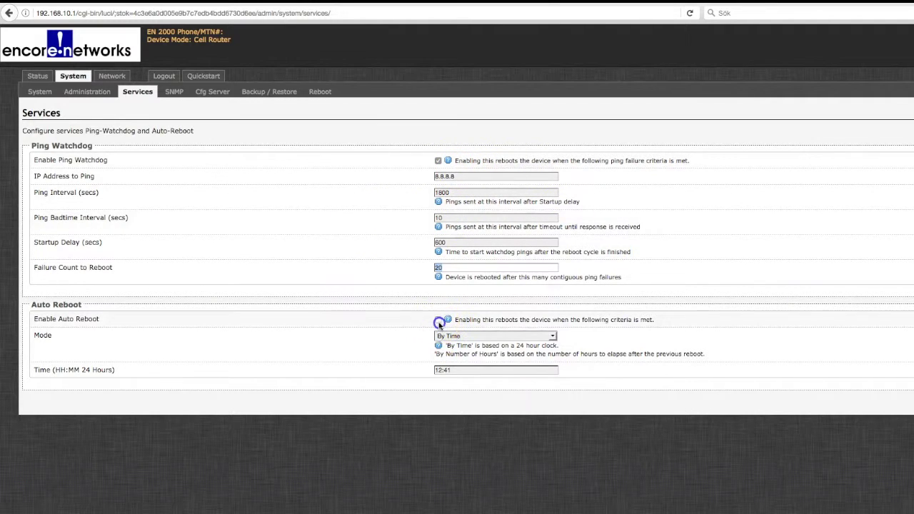
pyautogui.click(481, 336)
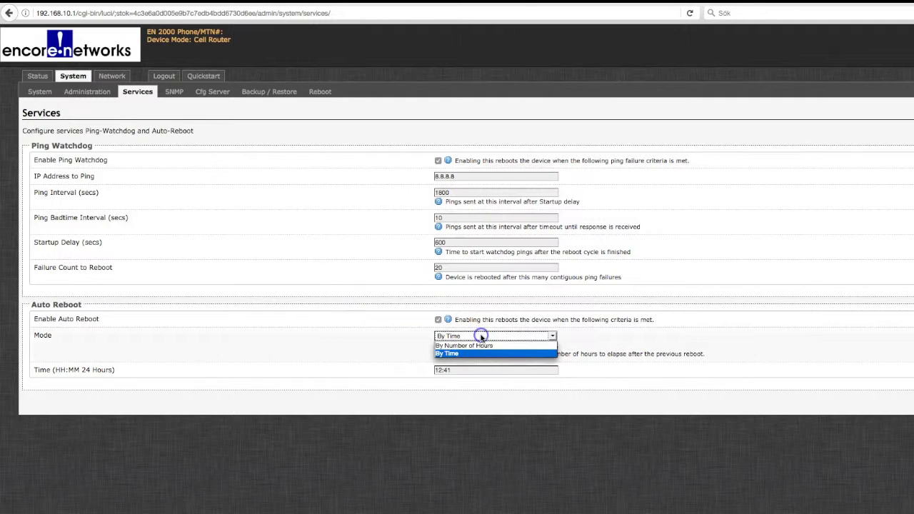
pyautogui.click(482, 337)
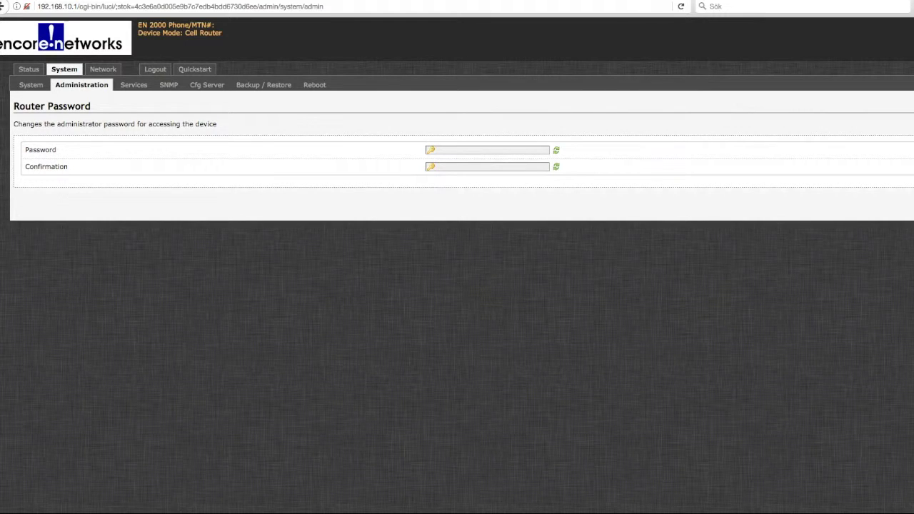
pyautogui.click(123, 485)
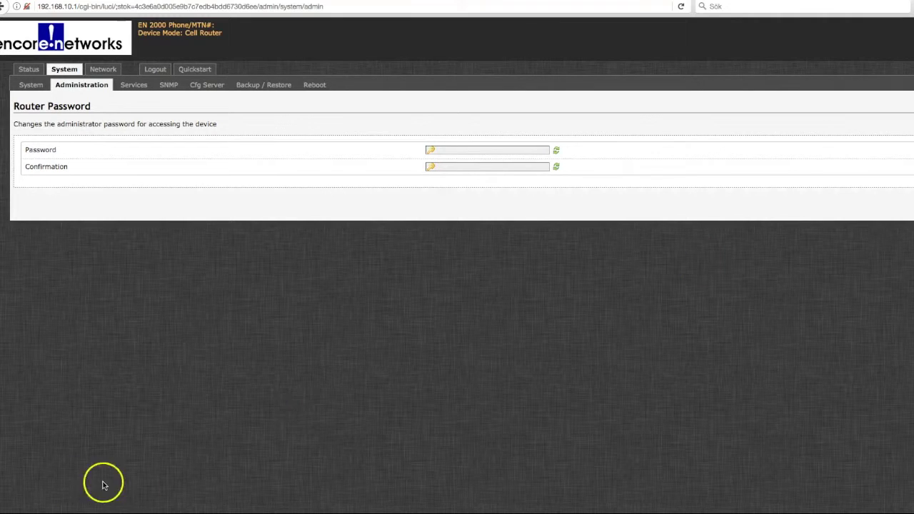